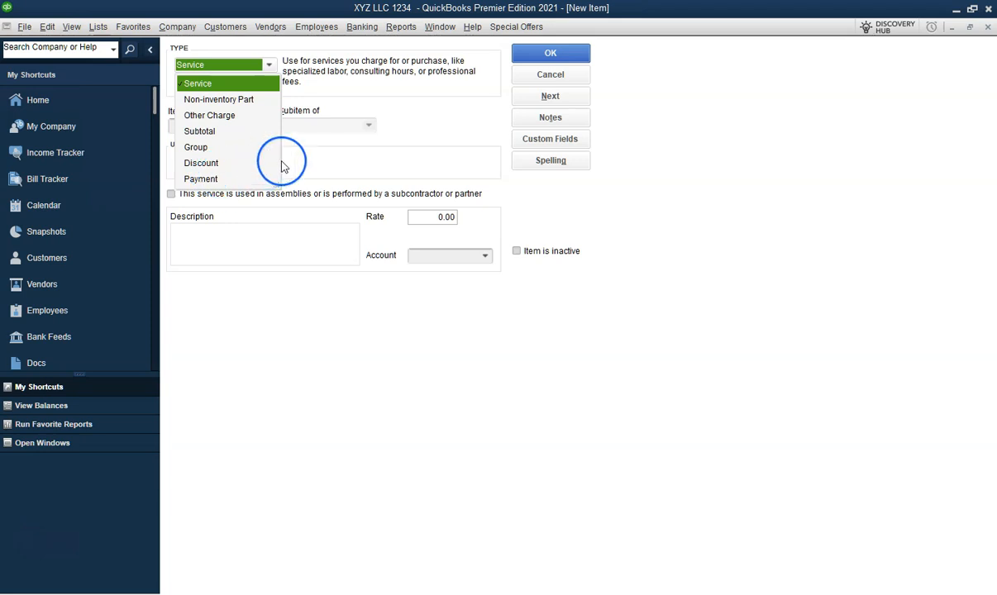
- Cancel the open new item form and close the item list
{"action": "left_click", "coordinate": [550, 75]}
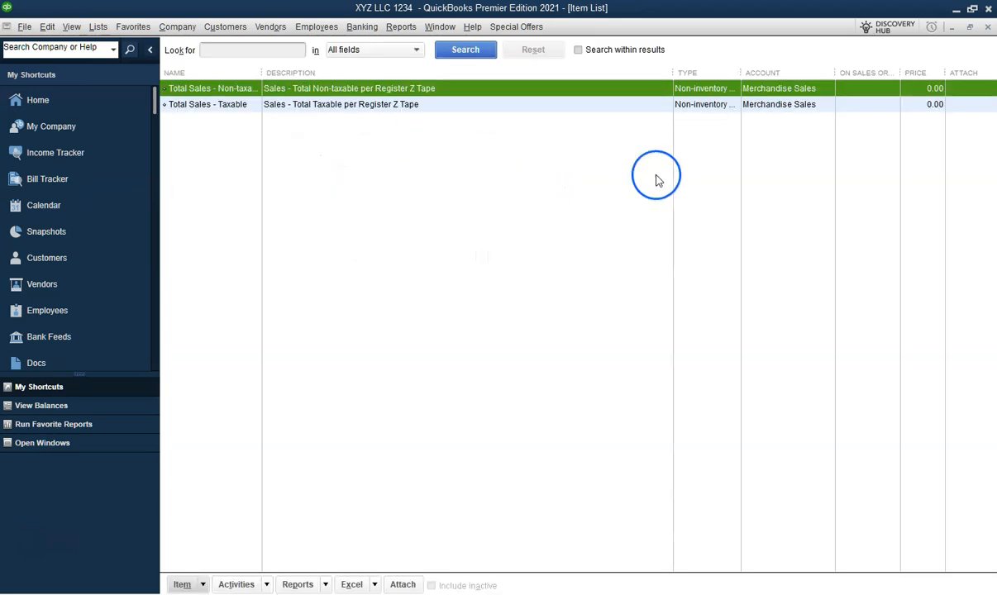
{"action": "left_click", "coordinate": [986, 29]}
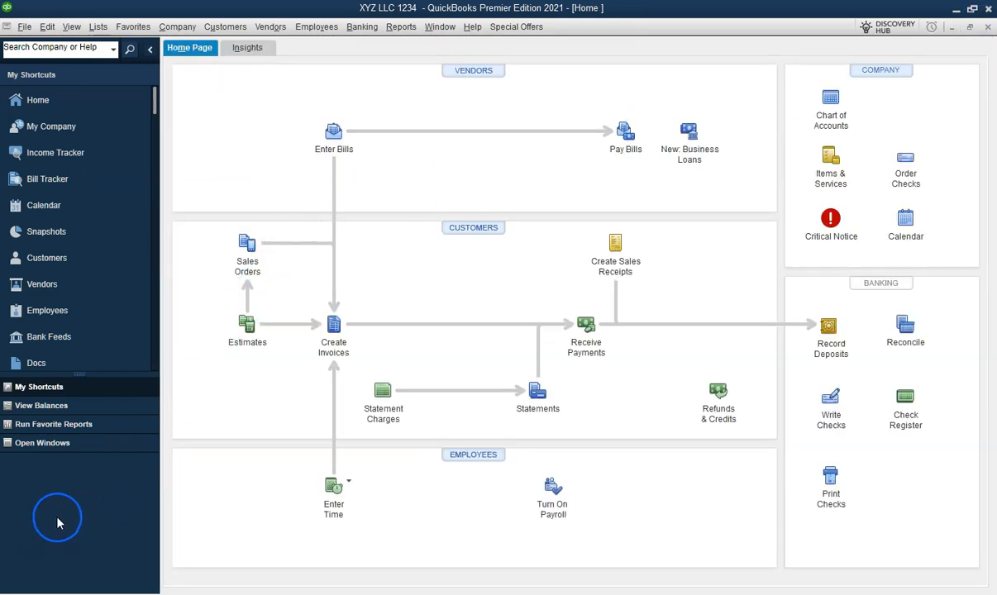
- Open Preferences and turn on inventory and purchase orders in the Items & Inventory company preferences
{"action": "left_click", "coordinate": [188, 33]}
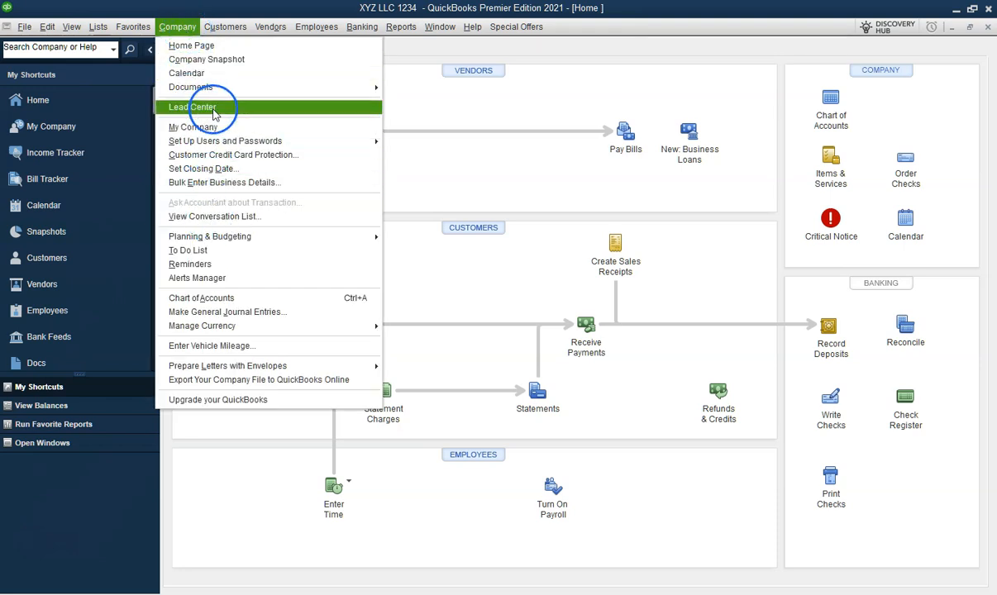
{"action": "left_click", "coordinate": [47, 27]}
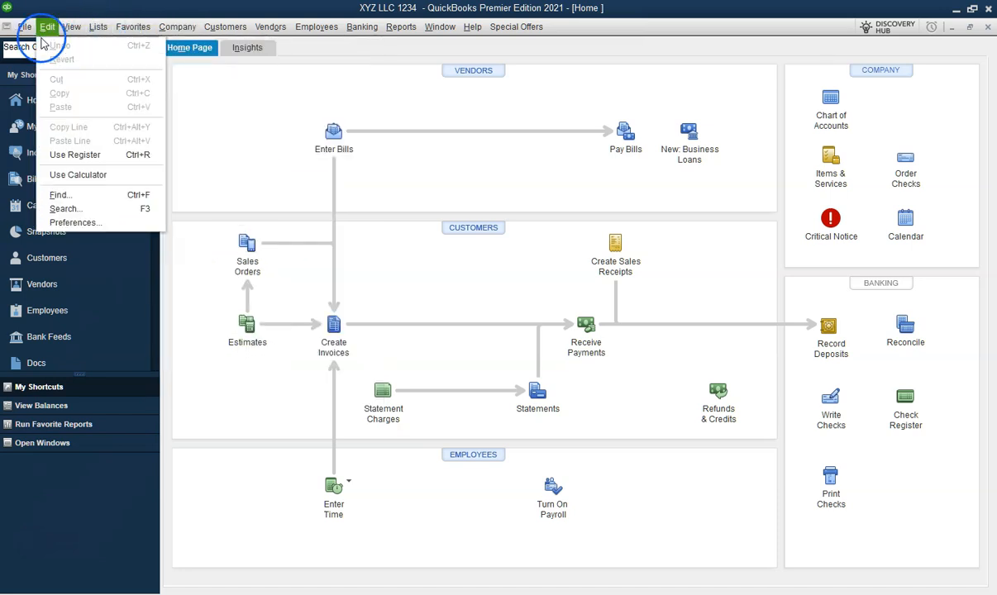
{"action": "left_click", "coordinate": [70, 222]}
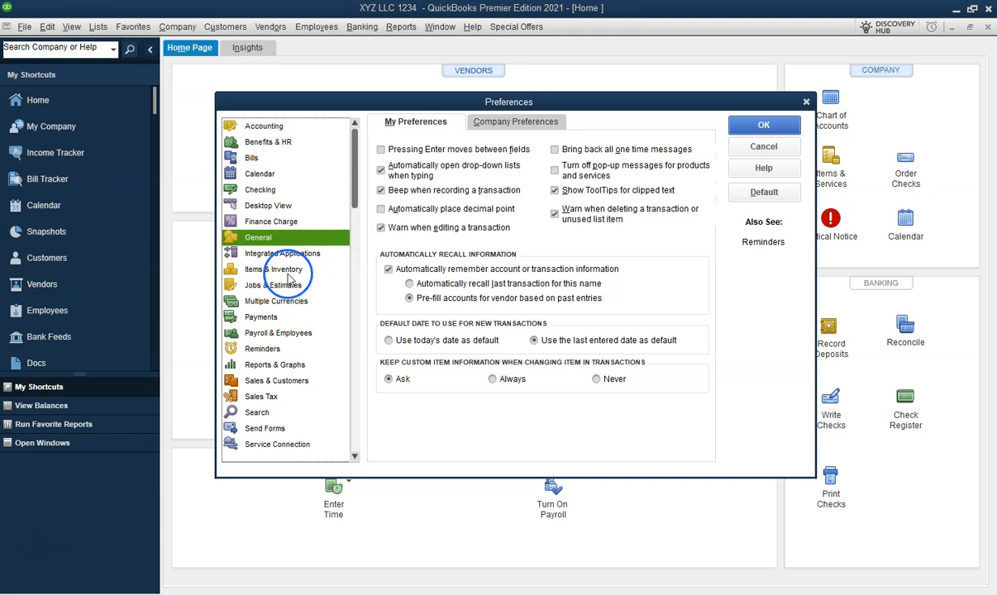
{"action": "left_click", "coordinate": [275, 268]}
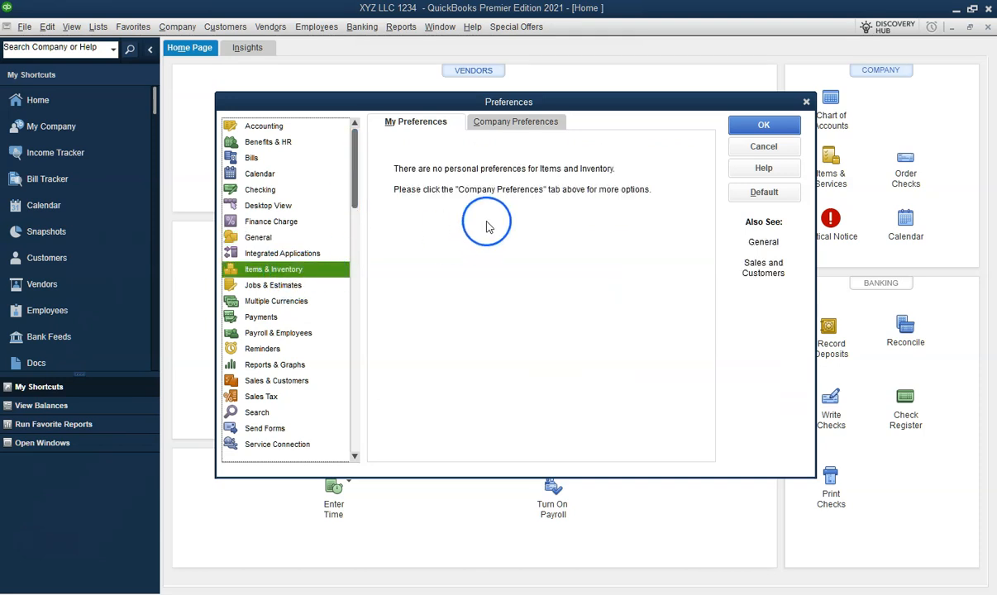
{"action": "left_click", "coordinate": [518, 124]}
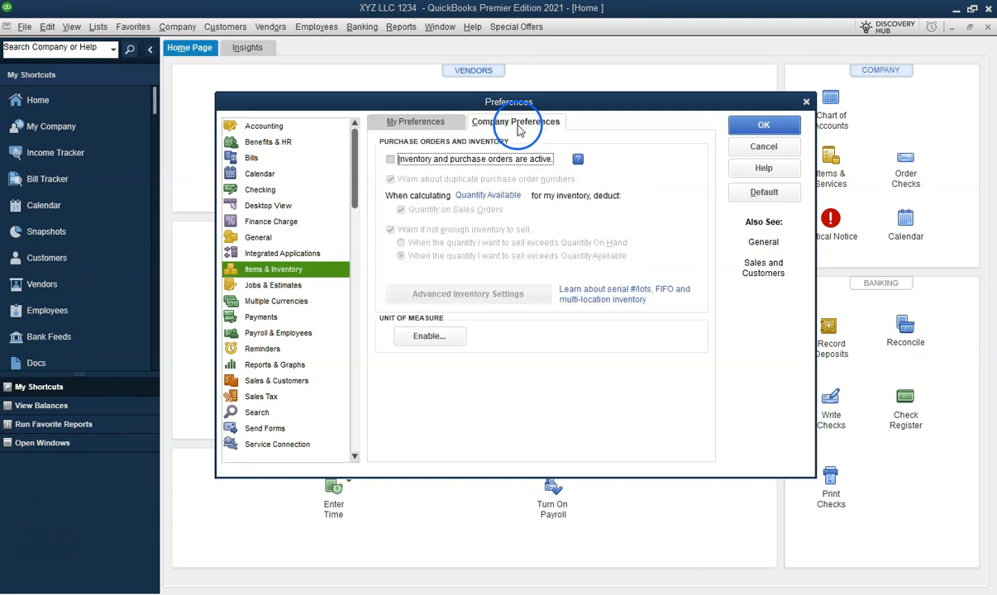
{"action": "left_click", "coordinate": [396, 164]}
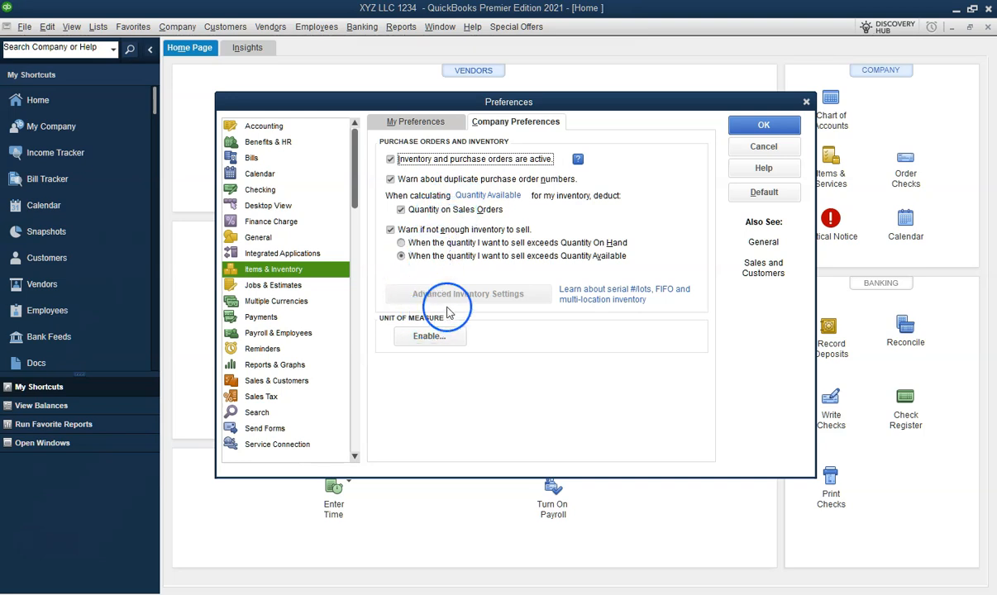
- Enable the Single U/M Per Item unit of measure feature and accept closing all open windows
{"action": "left_click", "coordinate": [430, 336]}
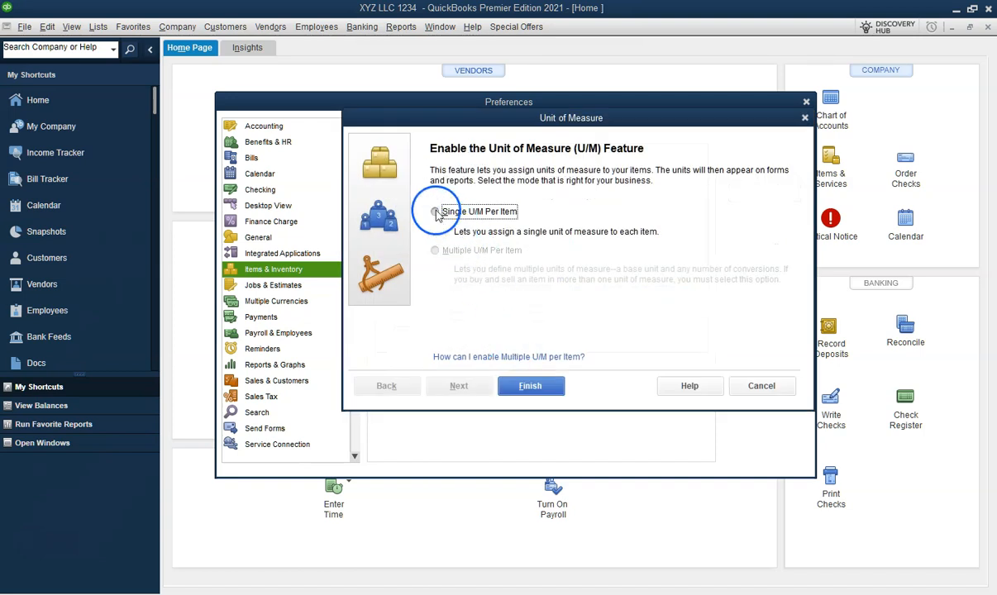
{"action": "left_click", "coordinate": [436, 212]}
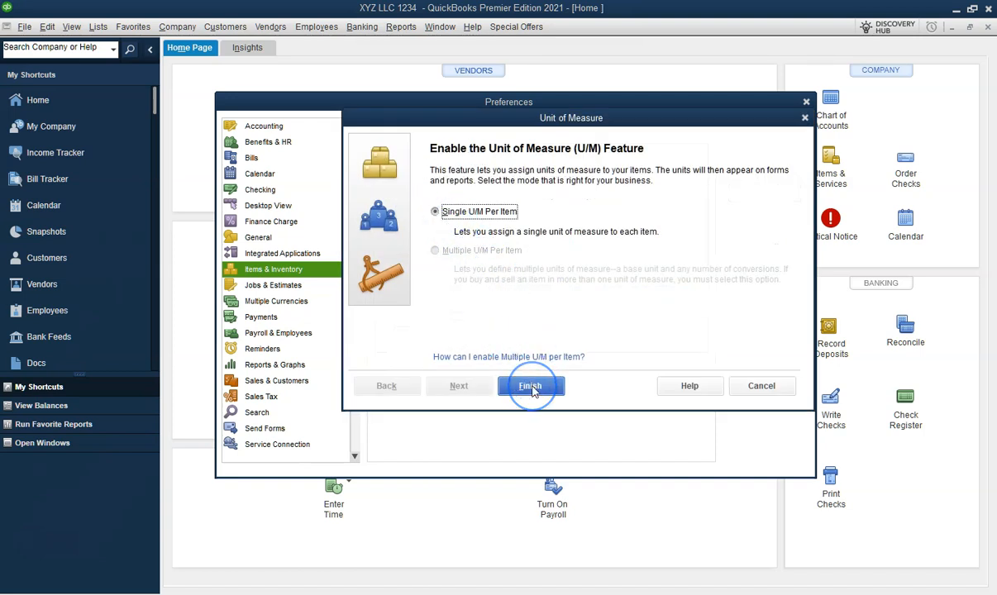
{"action": "left_click", "coordinate": [532, 388]}
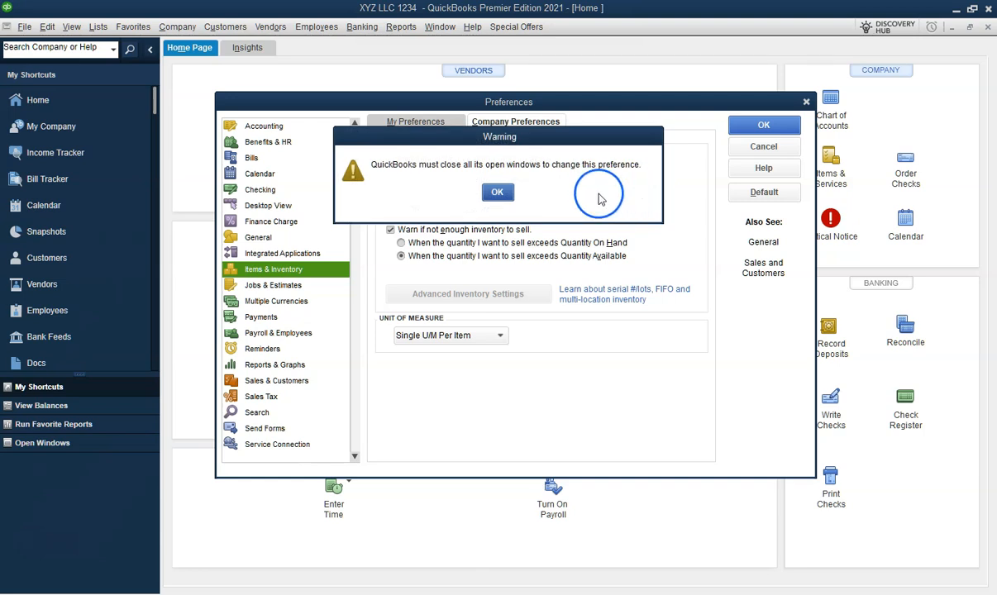
{"action": "left_click", "coordinate": [506, 194]}
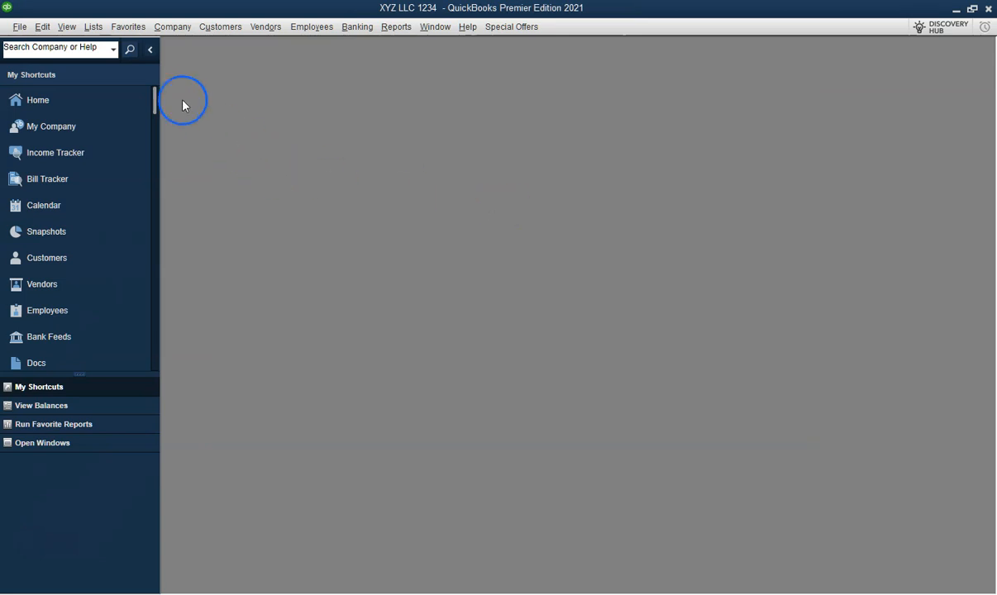
- Open the Item List, maximize it, and start a new item
{"action": "left_click", "coordinate": [92, 26]}
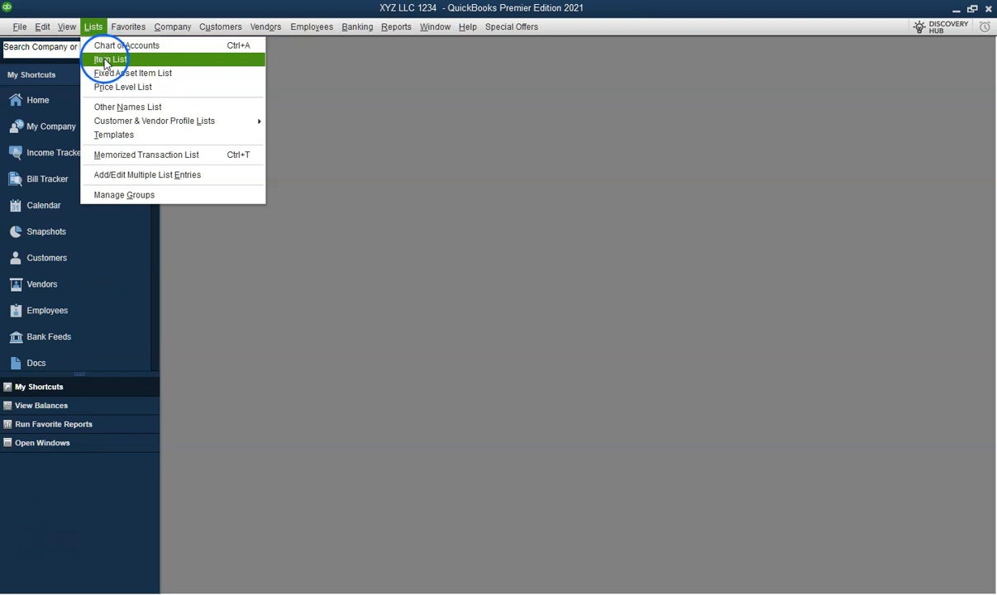
{"action": "left_click", "coordinate": [107, 59]}
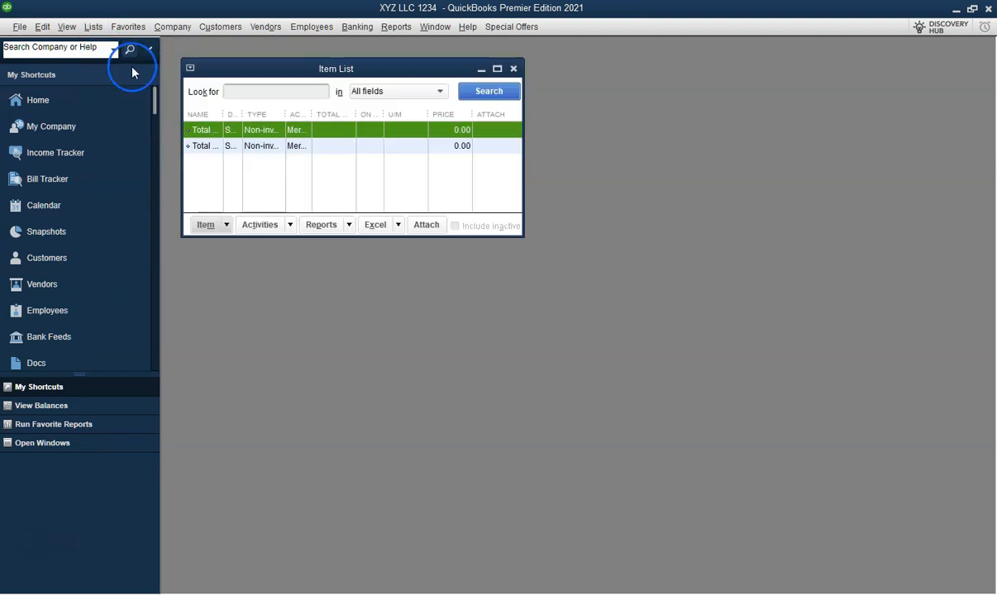
{"action": "left_click", "coordinate": [497, 70]}
{"action": "left_click", "coordinate": [203, 585]}
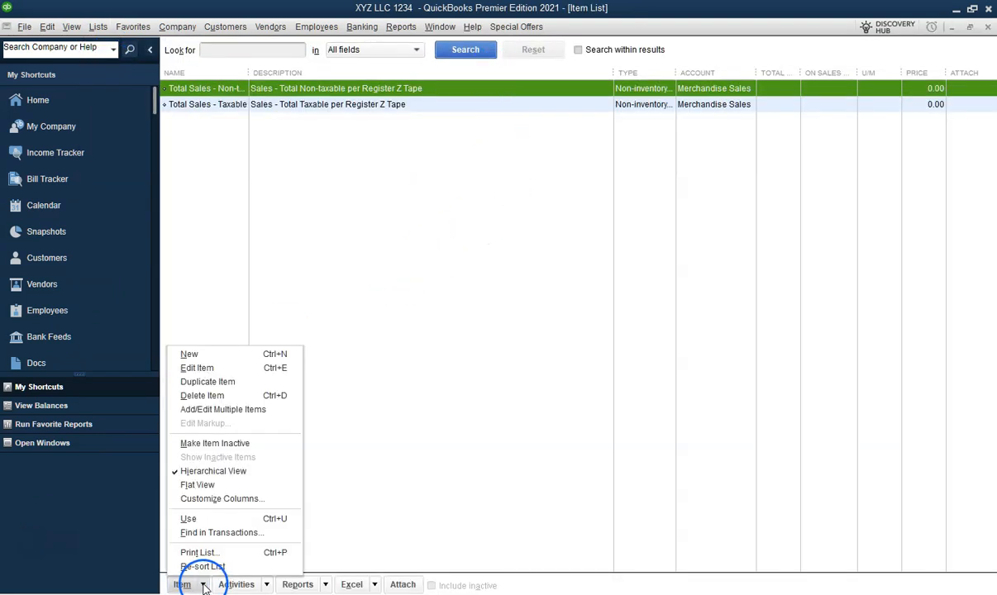
{"action": "left_click", "coordinate": [190, 354]}
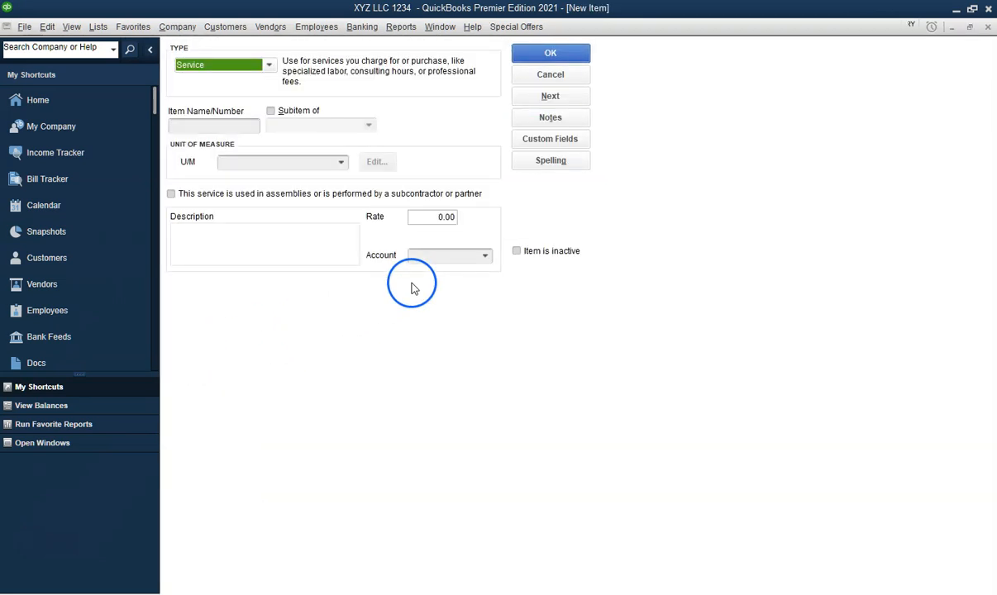
- Make the new item an Inventory Part named july27 with manufacturer's part number jun27
{"action": "left_click", "coordinate": [214, 102]}
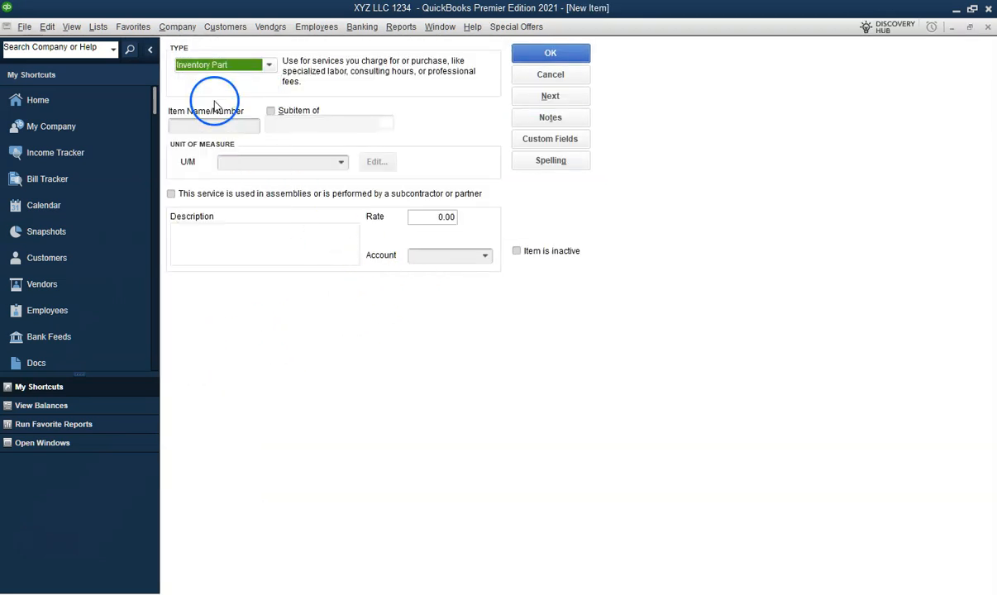
{"action": "left_click", "coordinate": [207, 124]}
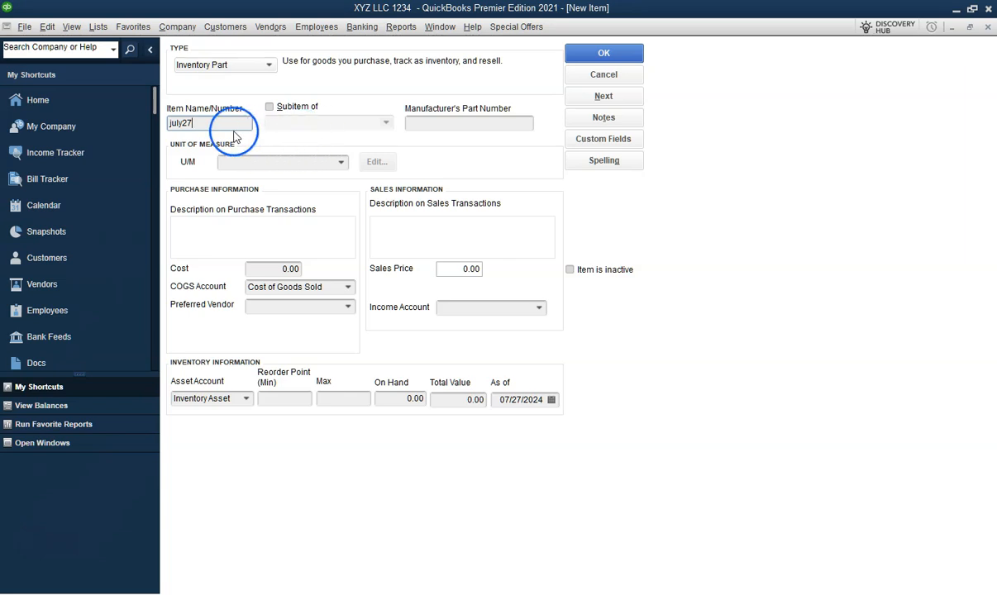
{"action": "left_click", "coordinate": [423, 126]}
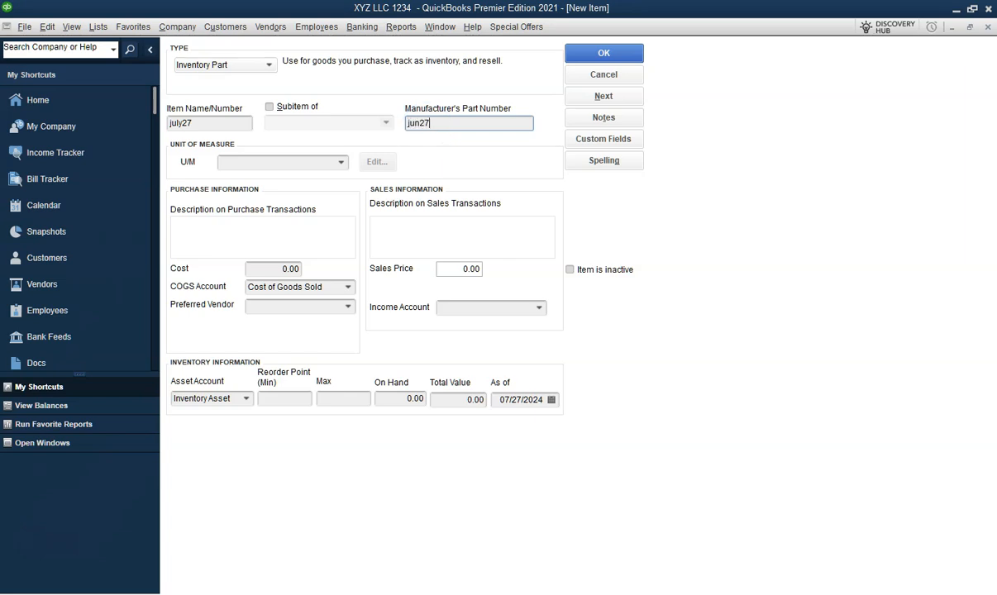
- Add a new Count unit of measure of Each (ea) for the item
{"action": "left_click", "coordinate": [342, 162]}
{"action": "left_click", "coordinate": [324, 180]}
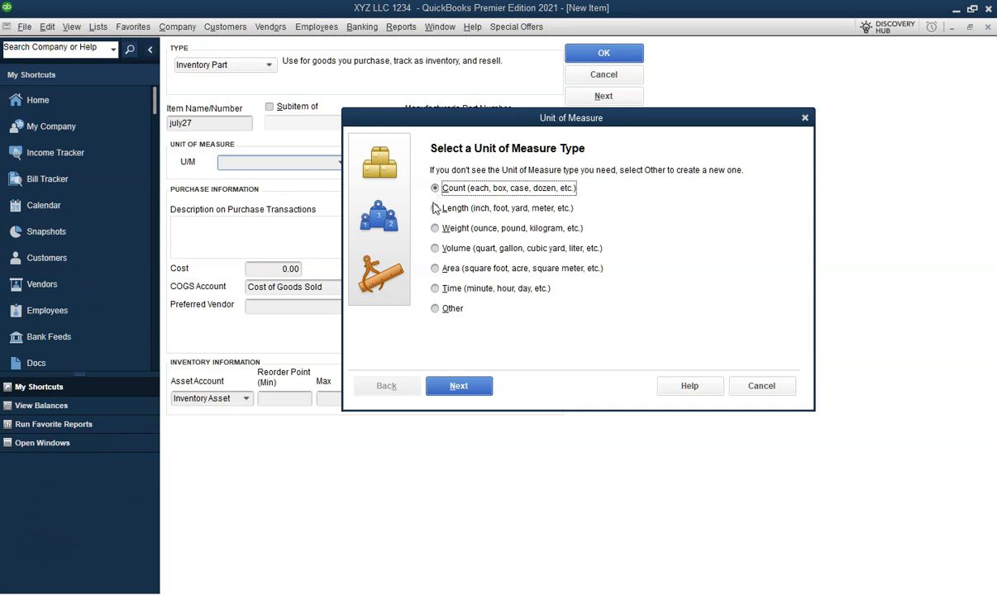
{"action": "left_click", "coordinate": [459, 386]}
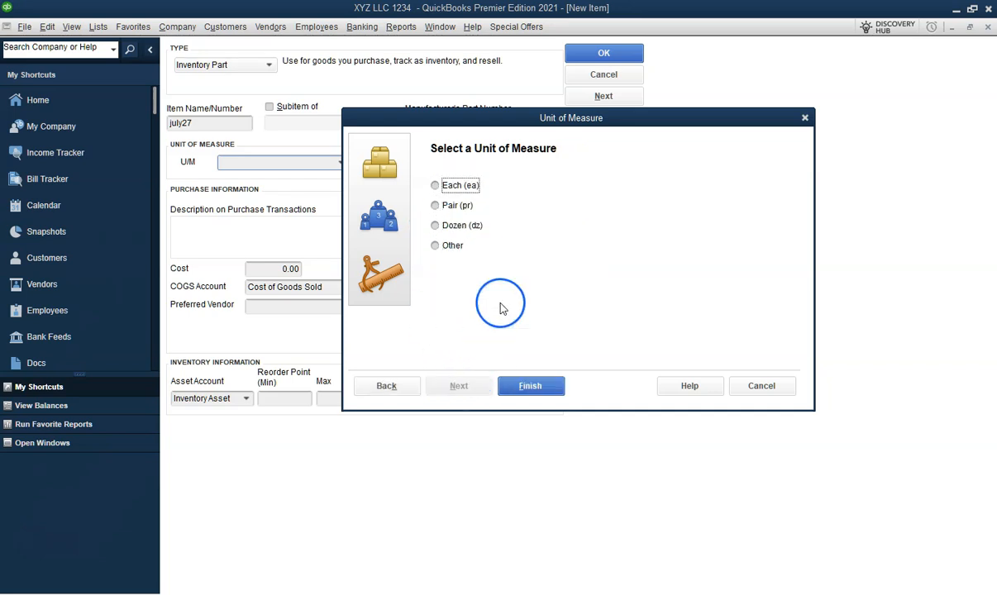
{"action": "left_click", "coordinate": [436, 186]}
{"action": "left_click", "coordinate": [506, 385]}
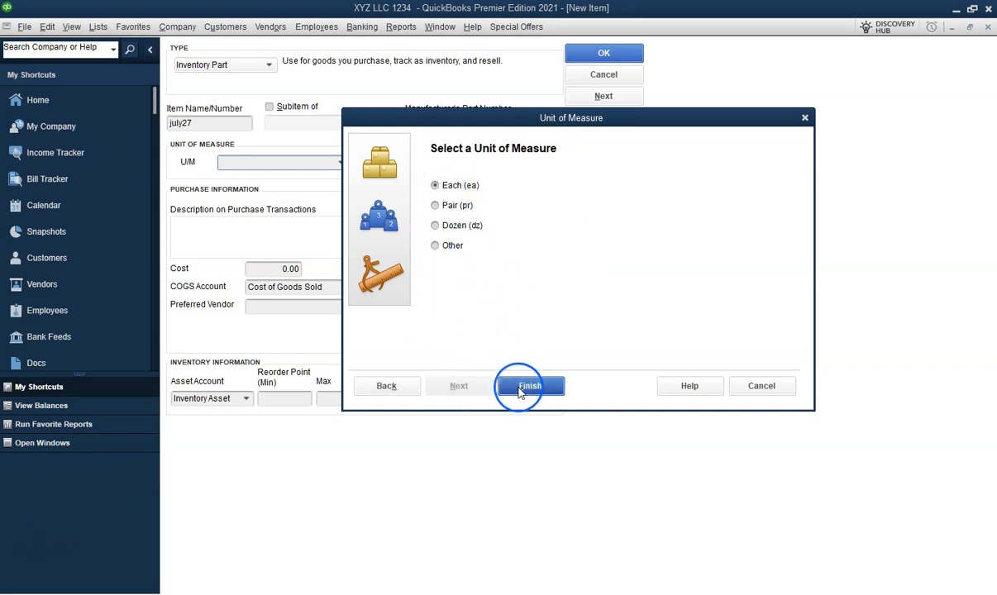
- Enter the purchase description JUNE27 2024 and the sales description JULY27 2024
{"action": "left_click", "coordinate": [276, 233]}
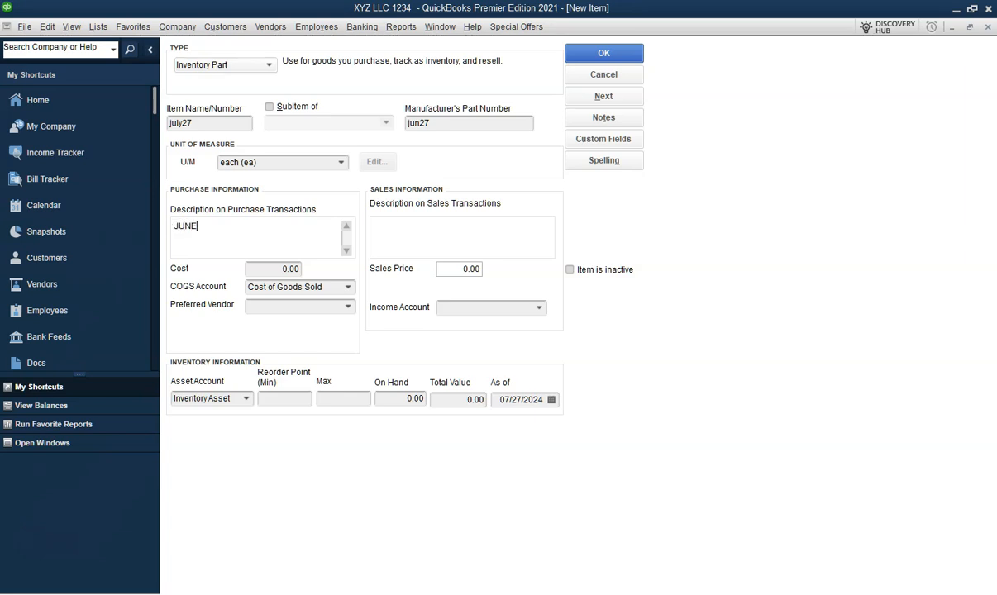
{"action": "type", "text": "JUNE27 2024"}
{"action": "left_click", "coordinate": [430, 221]}
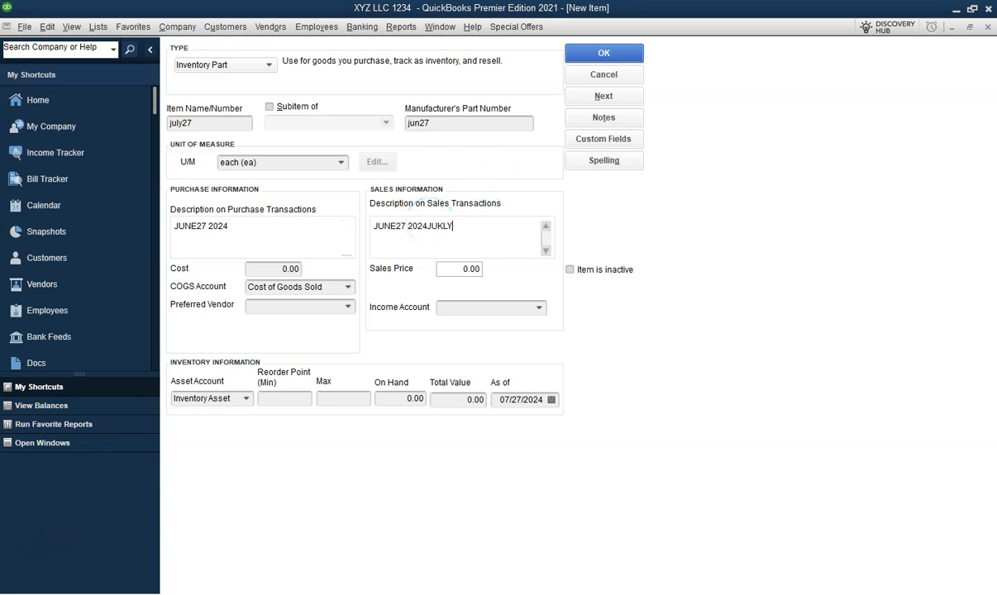
{"action": "type", "text": "JUKLY========"}
{"action": "type", "text": "Y2"}
- Set the item's cost to 6 and sales price to 19.99
{"action": "left_click", "coordinate": [290, 267]}
{"action": "left_click", "coordinate": [422, 281]}
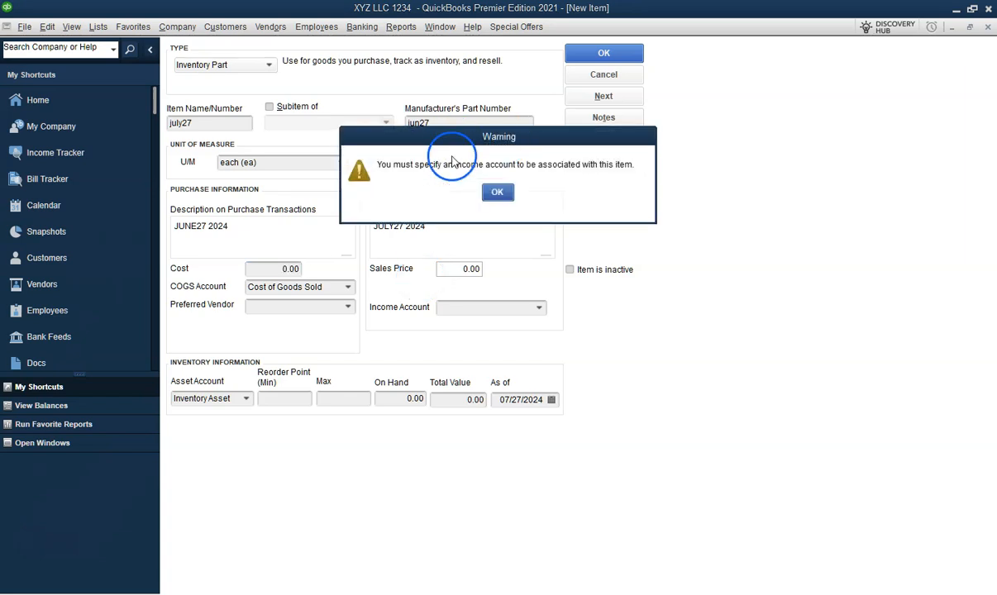
{"action": "left_click", "coordinate": [497, 192]}
{"action": "left_click", "coordinate": [274, 269]}
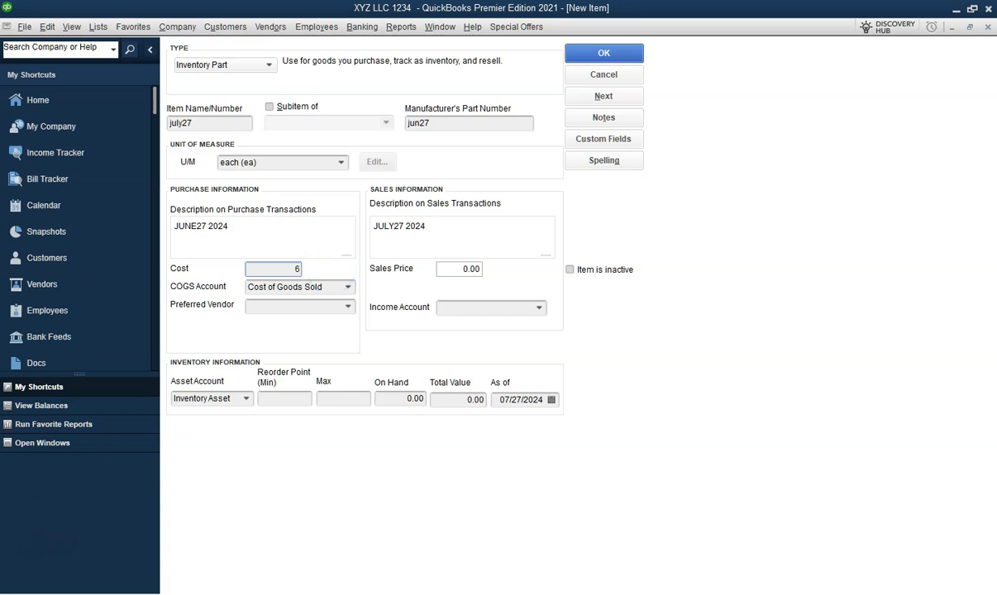
{"action": "left_click", "coordinate": [451, 268]}
- Add a new preferred vendor and name it 2024
{"action": "left_click", "coordinate": [348, 307]}
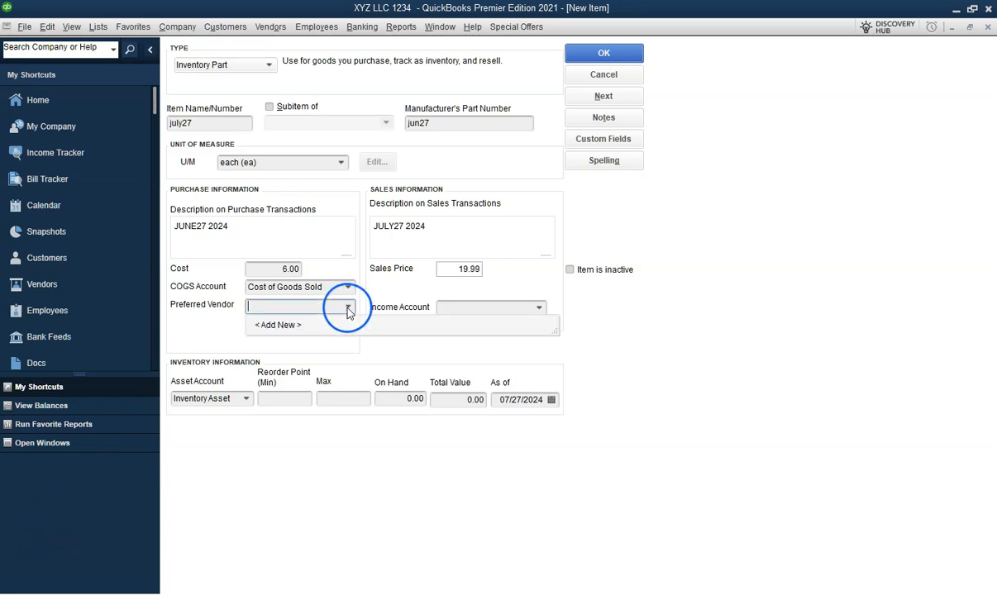
{"action": "left_click", "coordinate": [289, 331]}
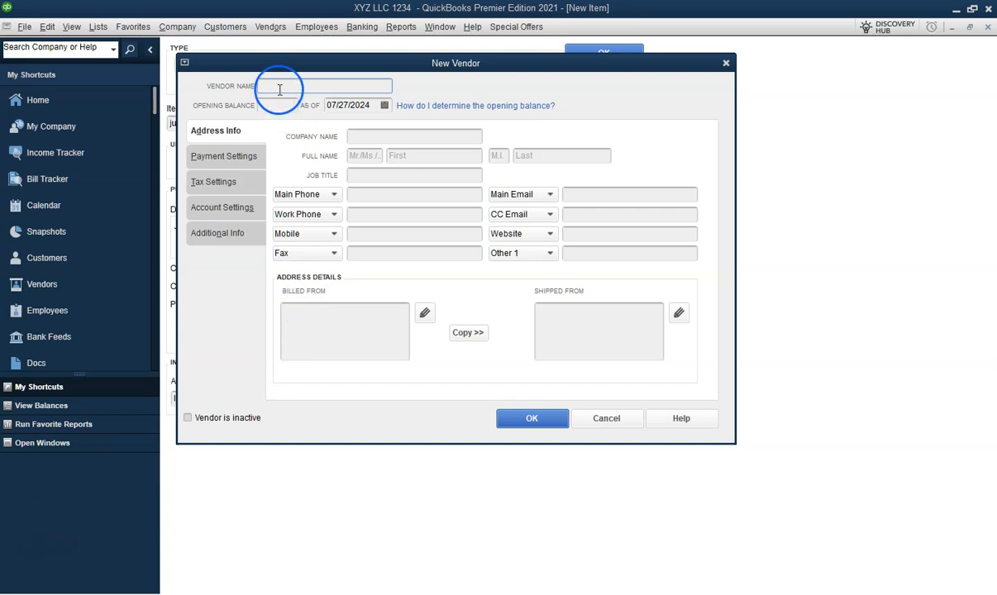
{"action": "type", "text": "2024"}
- Enter the vendor's billed-from address with street, city, ZIP code, state and country on separate lines
{"action": "left_click", "coordinate": [324, 312]}
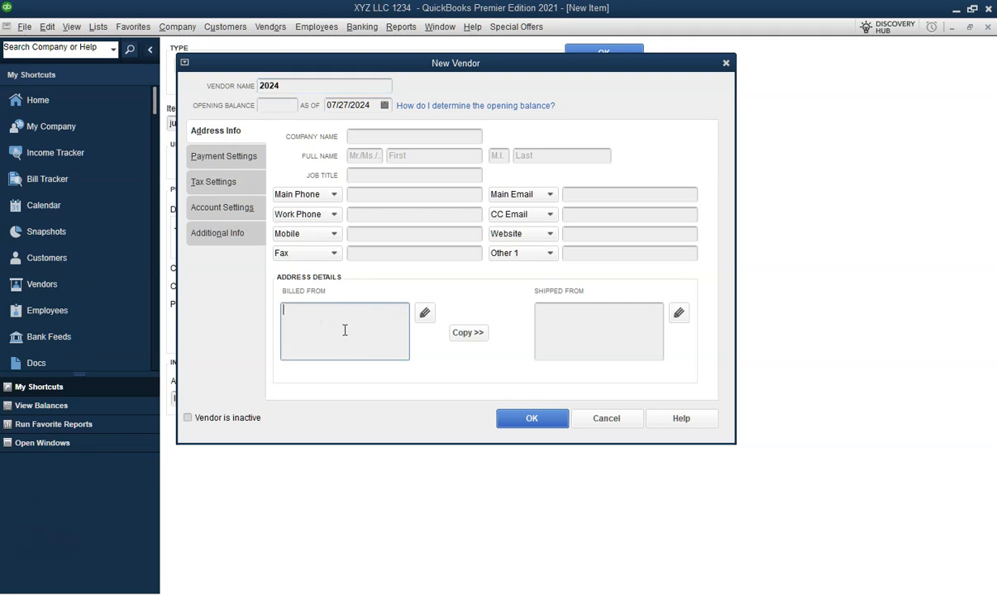
{"action": "type", "text": "123 STREET"}
{"action": "key", "text": "Return"}
{"action": "type", "text": "T XYZ 123"}
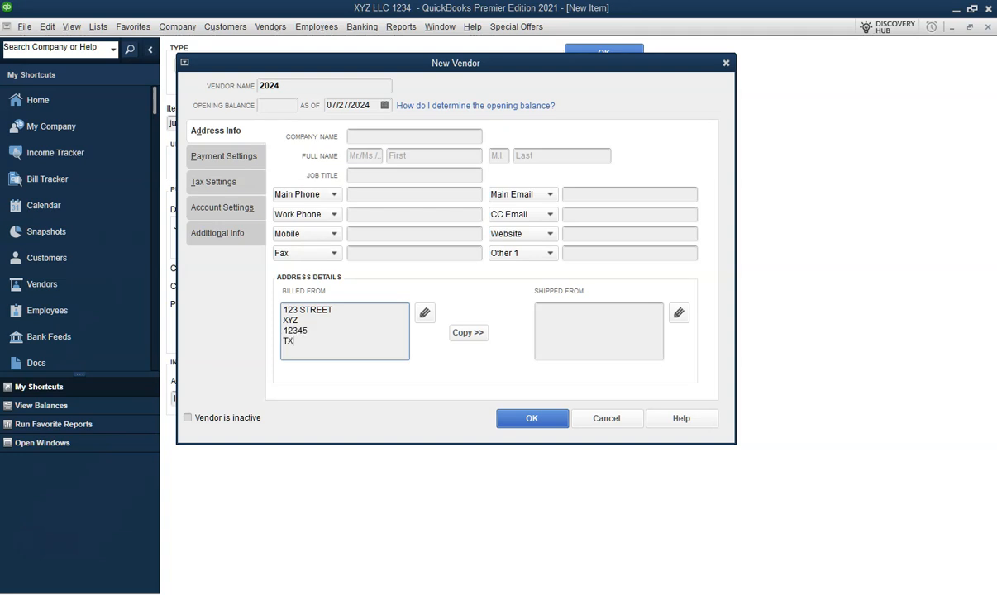
{"action": "key", "text": "Return"}
{"action": "type", "text": "USA"}
- Copy the billed-from address to the shipped-from address, moving TX from the note into the state field
{"action": "left_click", "coordinate": [468, 333]}
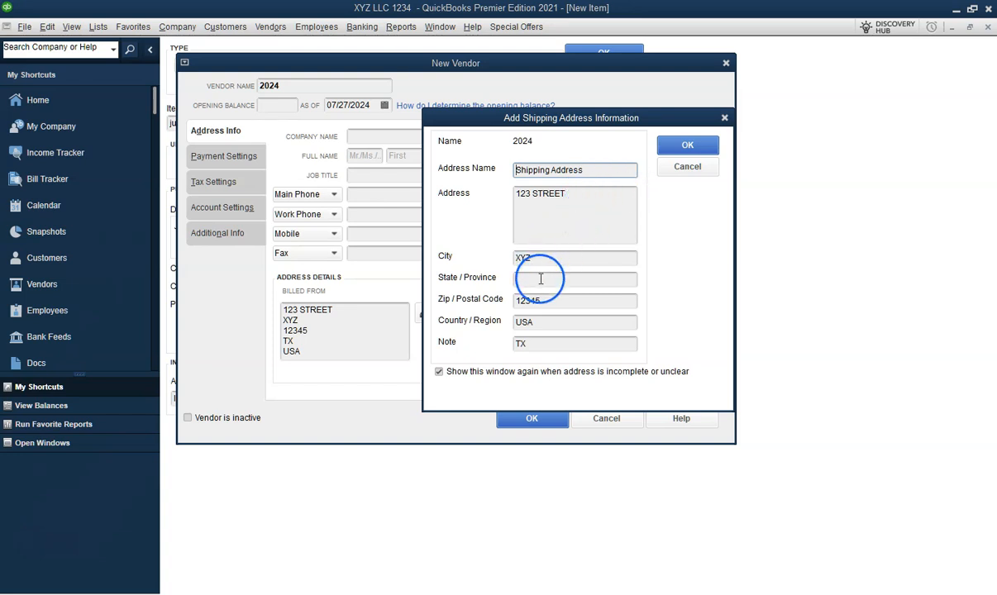
{"action": "left_click", "coordinate": [525, 344]}
{"action": "key", "text": "ctrl+c"}
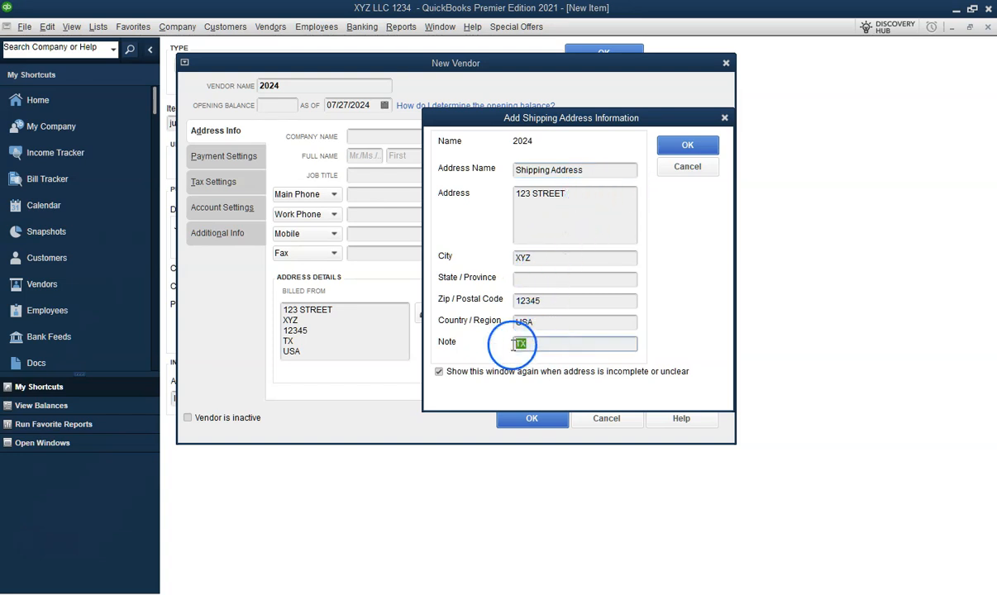
{"action": "left_click", "coordinate": [547, 279]}
{"action": "key", "text": "ctrl+v"}
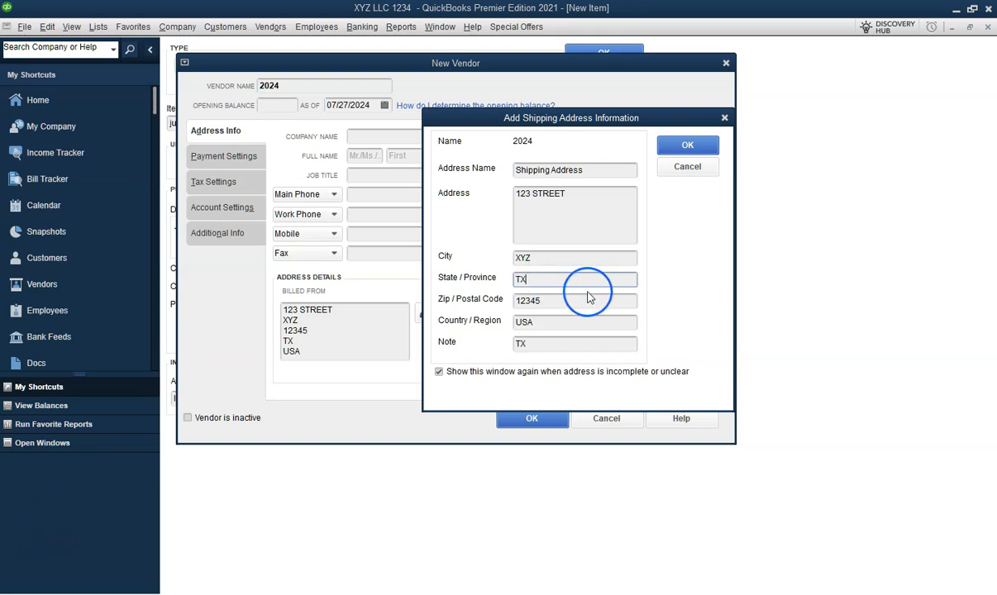
{"action": "left_click_drag", "start_coordinate": [553, 344], "coordinate": [461, 348]}
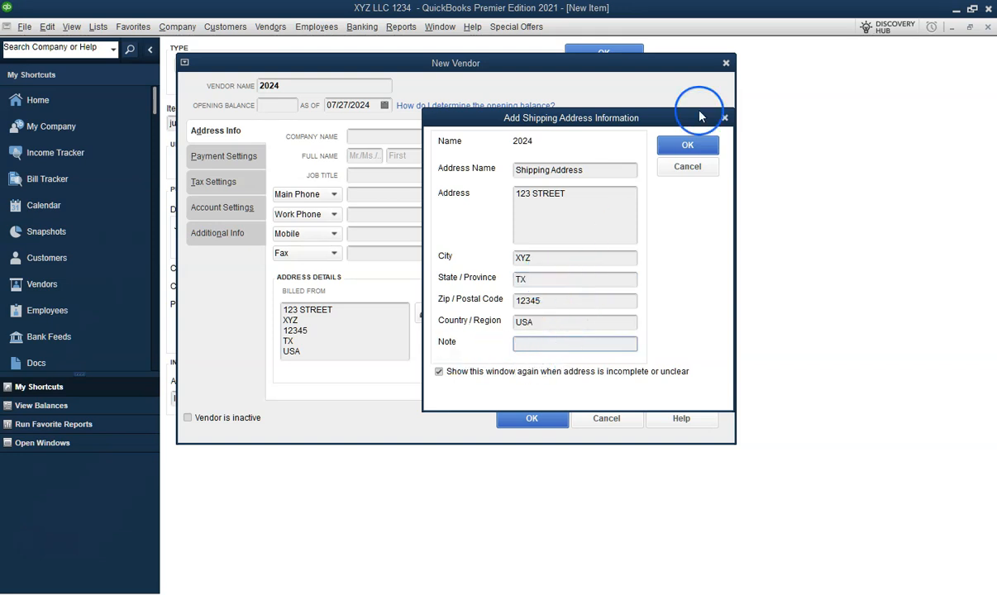
{"action": "left_click", "coordinate": [687, 145]}
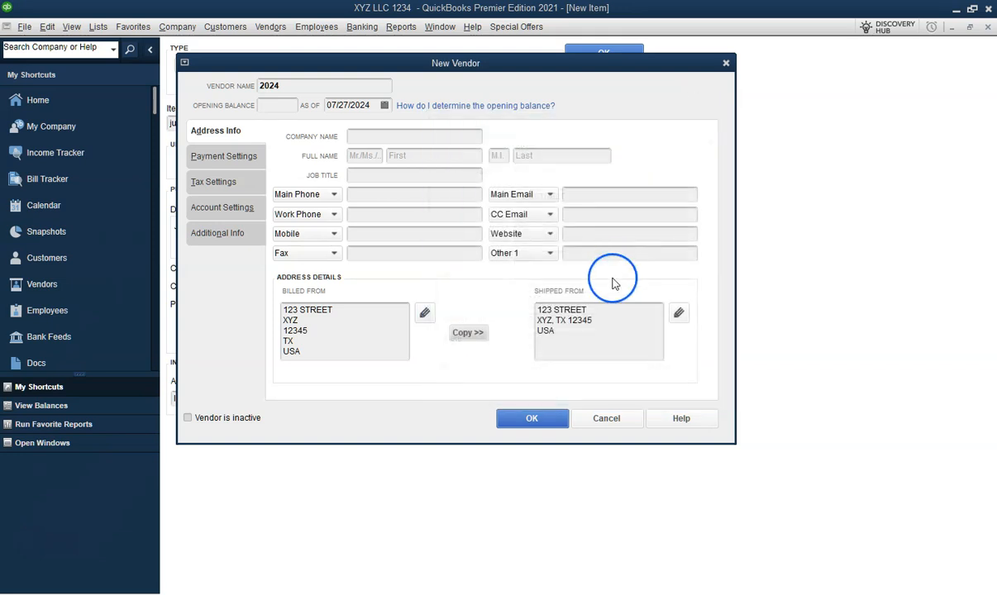
- Enter the vendor's main e-mail address and save the new vendor
{"action": "left_click", "coordinate": [579, 196]}
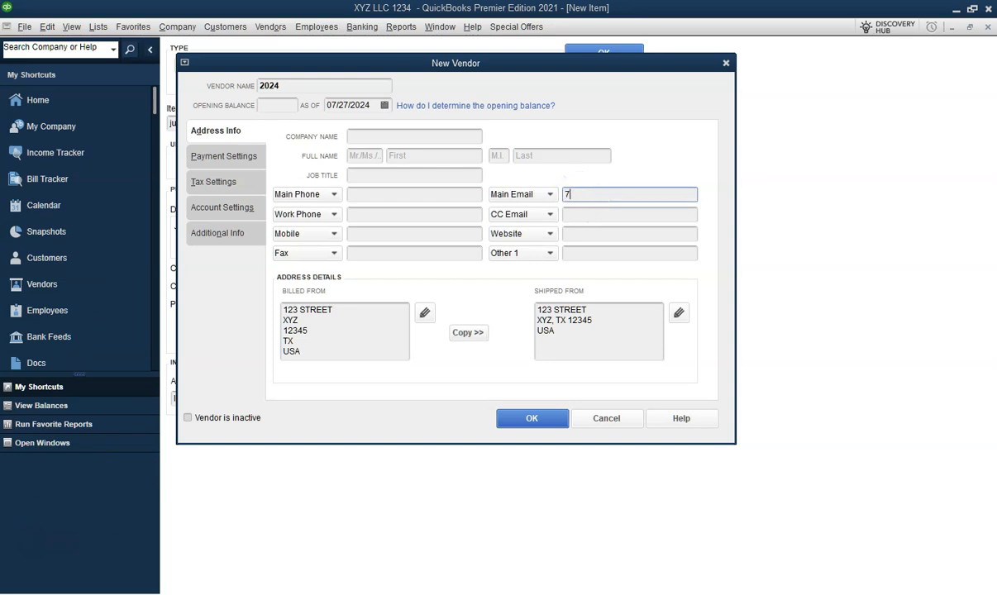
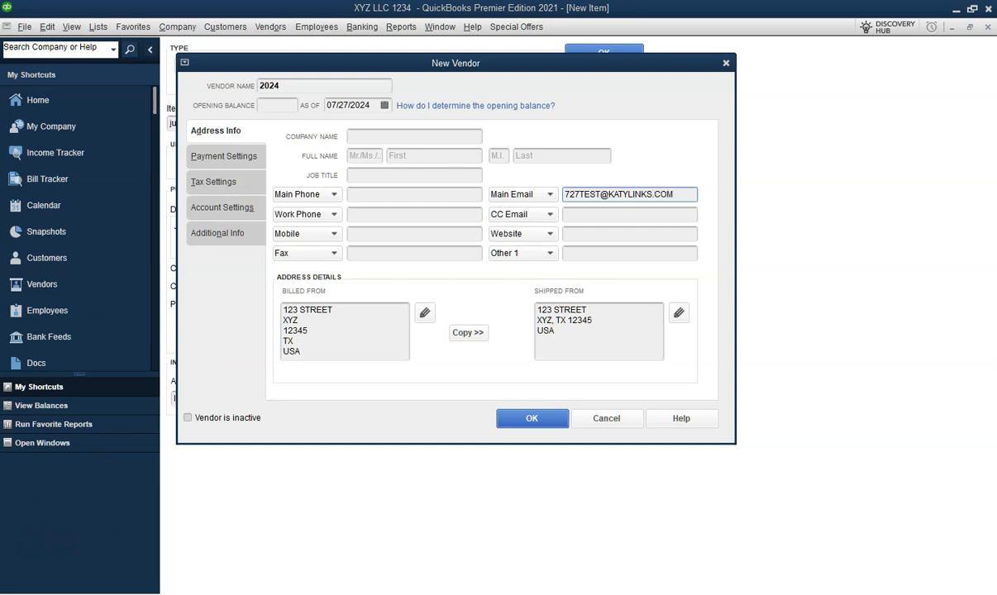
{"action": "left_click", "coordinate": [444, 200]}
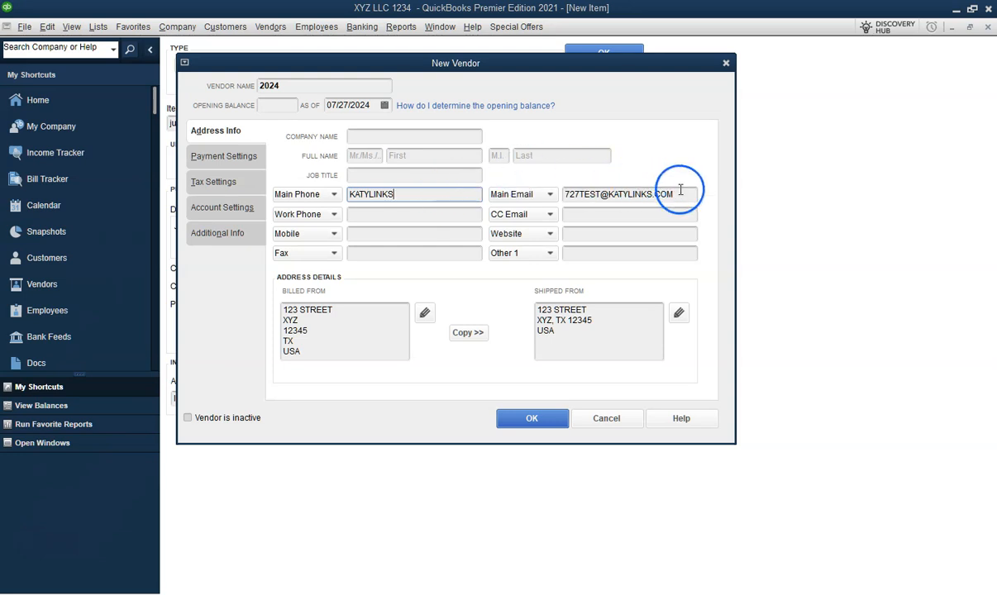
{"action": "left_click", "coordinate": [522, 420]}
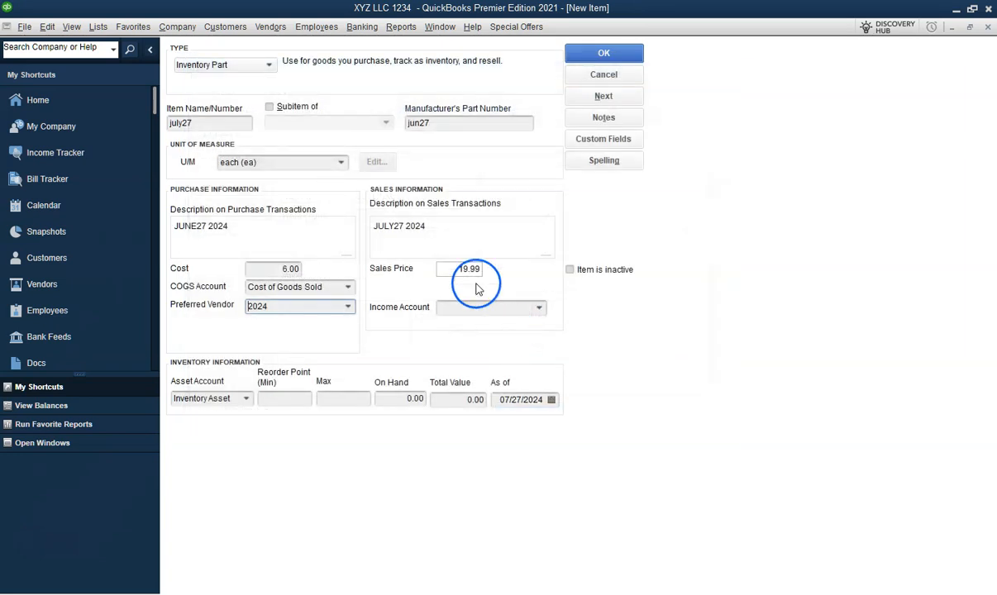
- Set the item's income account to Merchandise Sales and save the inventory part item
{"action": "left_click", "coordinate": [538, 308]}
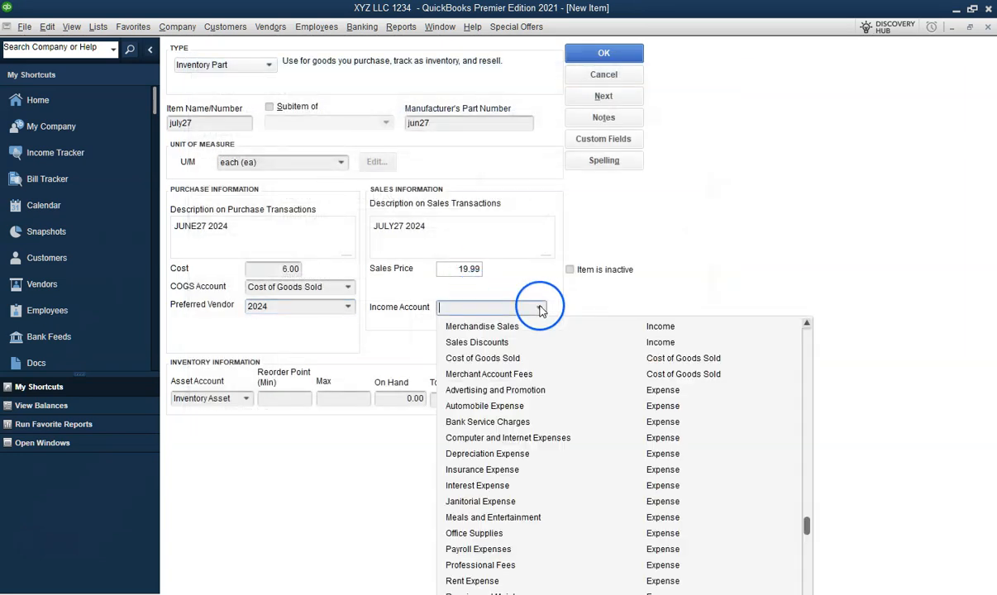
{"action": "left_click", "coordinate": [510, 331]}
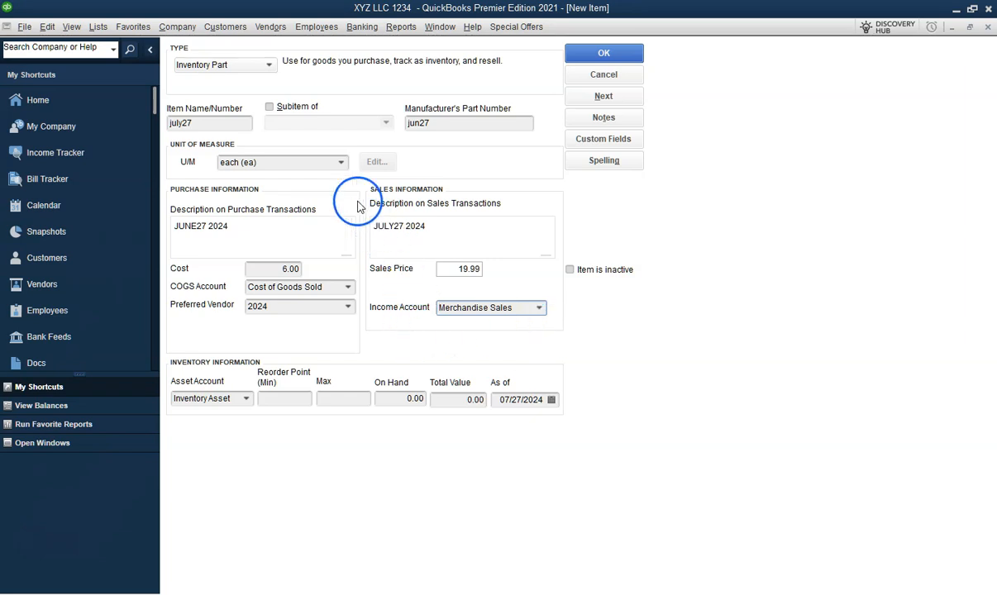
{"action": "left_click", "coordinate": [269, 67]}
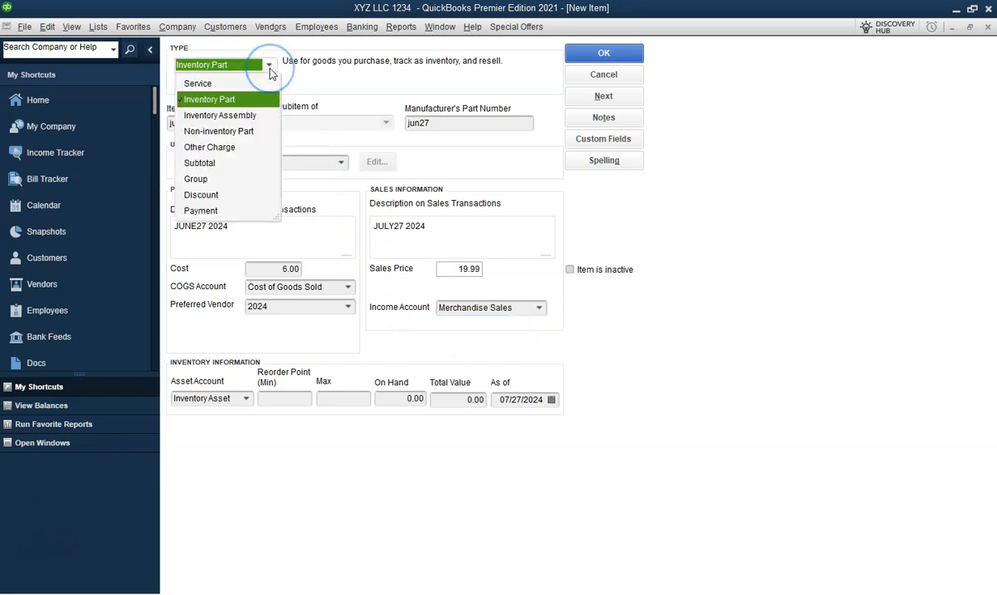
{"action": "left_click", "coordinate": [297, 72]}
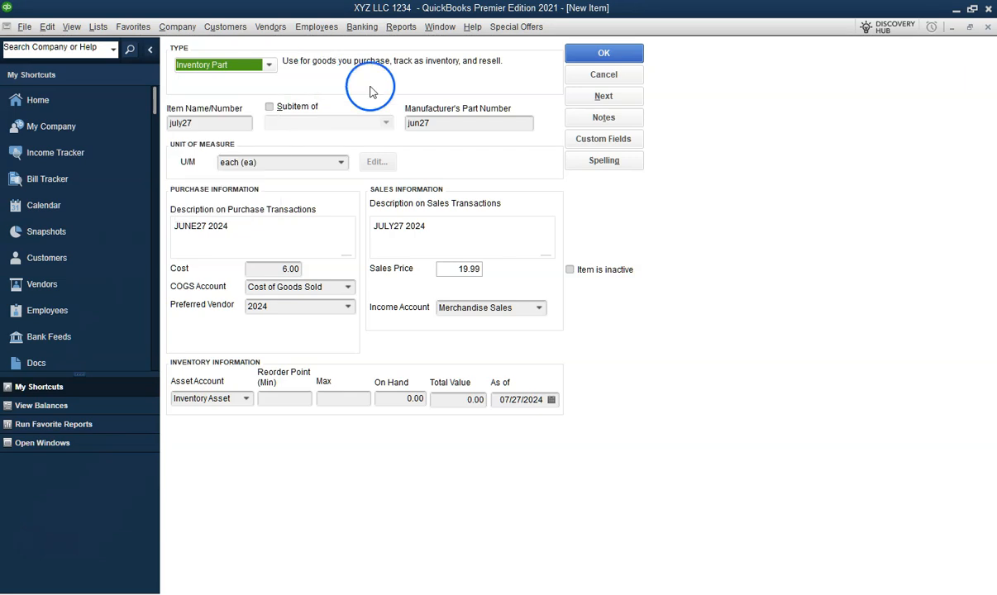
{"action": "left_click", "coordinate": [572, 56]}
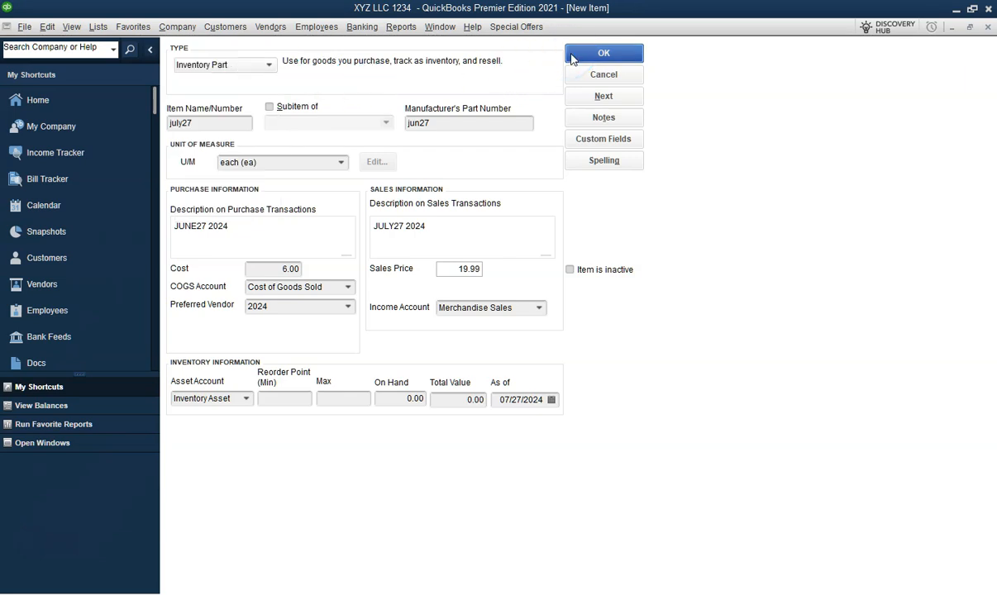